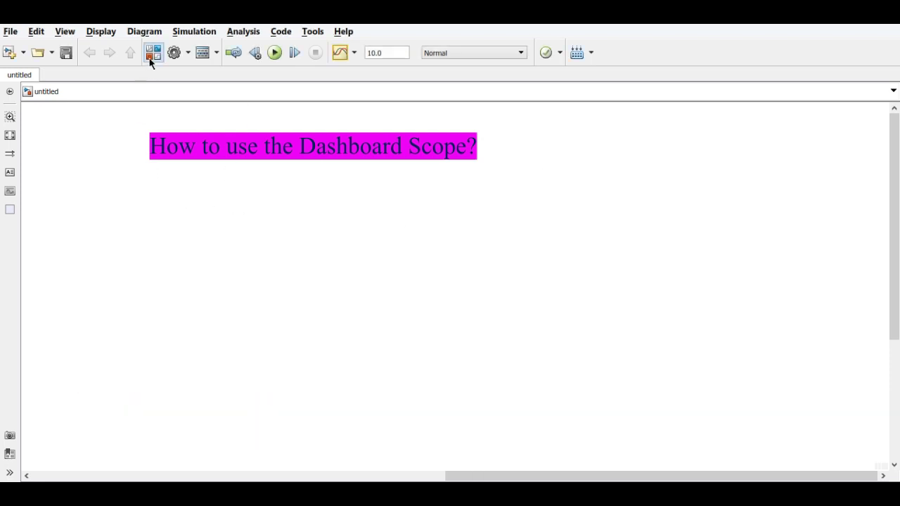
- Add a Dashboard Scope from the Simulink Dashboard library to the untitled model
left_click(151, 53)
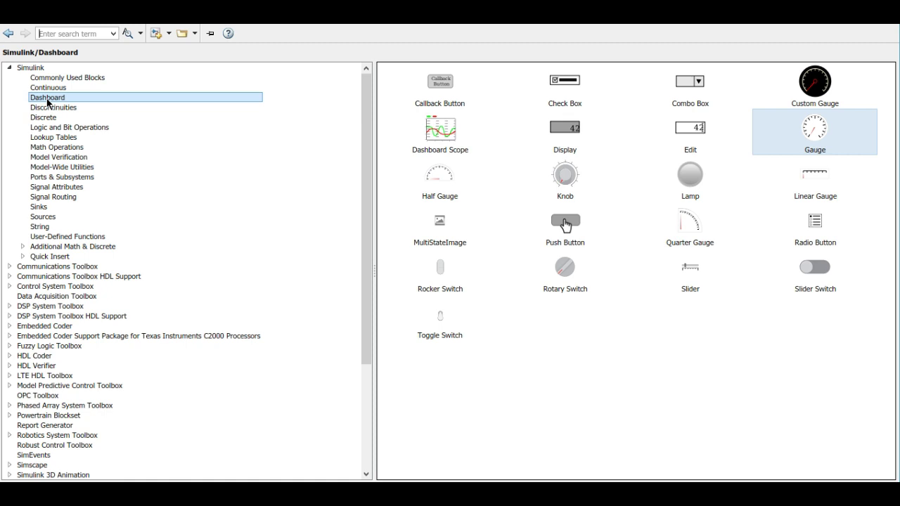
left_click(437, 136)
right_click(436, 134)
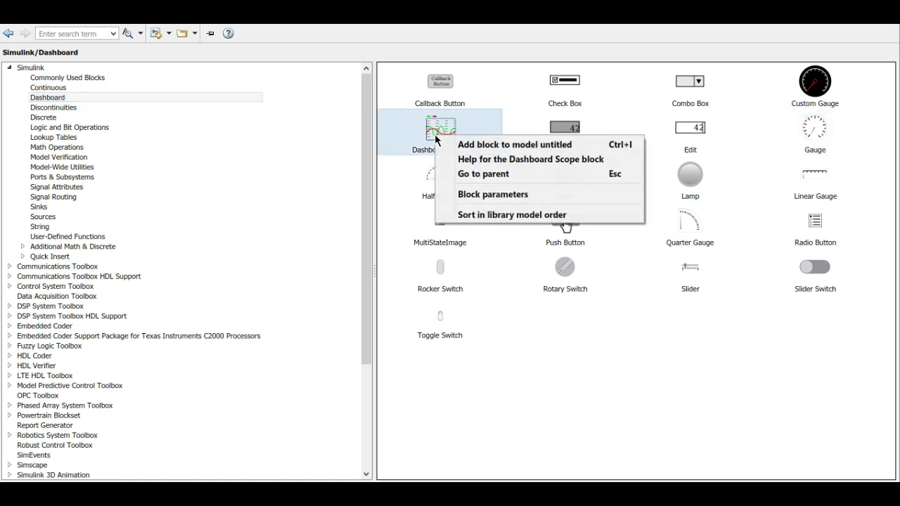
left_click(457, 145)
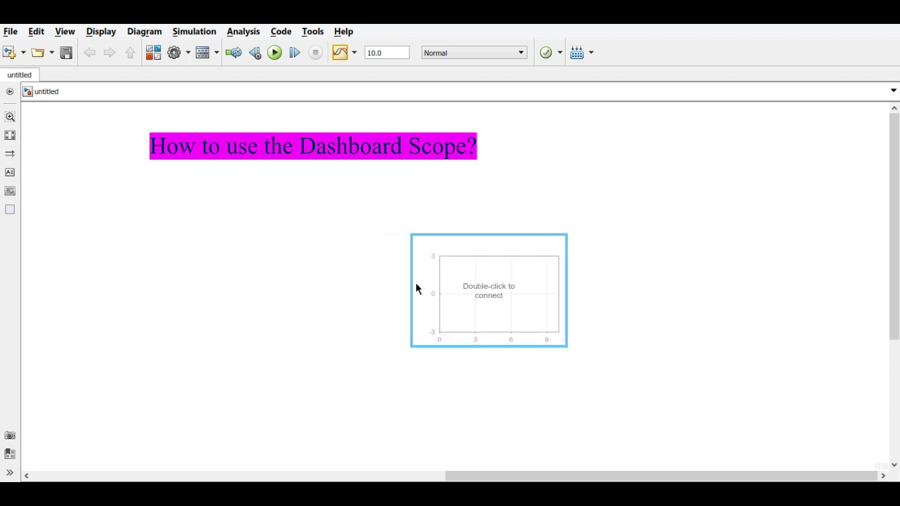
- Insert a Constant block on the canvas through the 'cons' quick block search
double_click(188, 274)
type("cons")
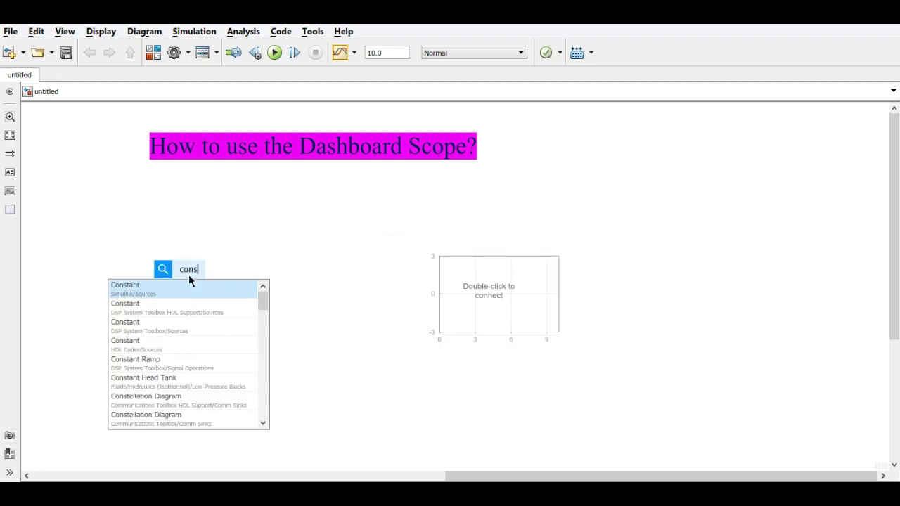
key("Return")
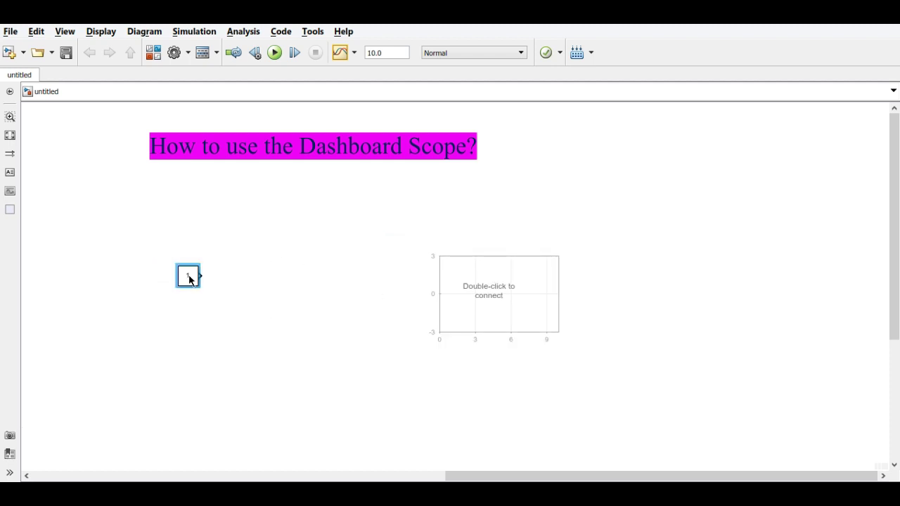
- Enlarge the Dashboard Scope and move it lower on the canvas
left_click_drag(565, 236, 776, 156)
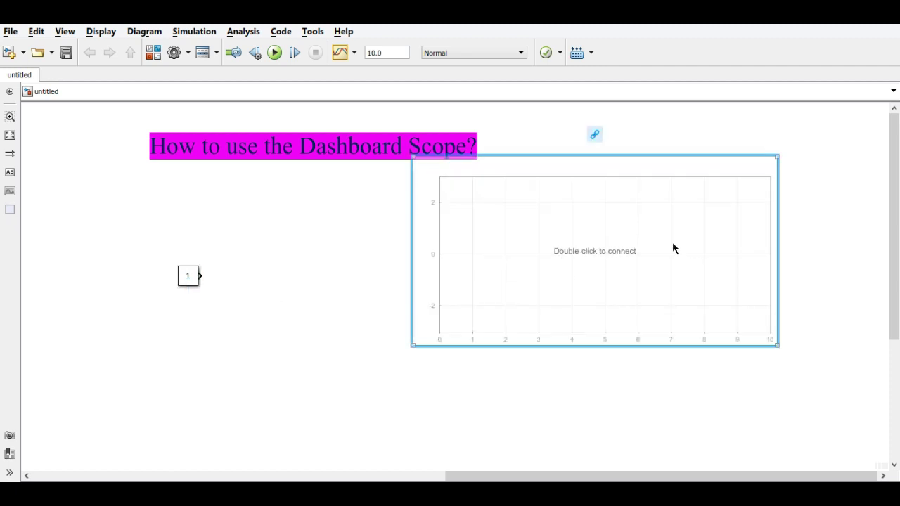
left_click_drag(638, 171, 652, 205)
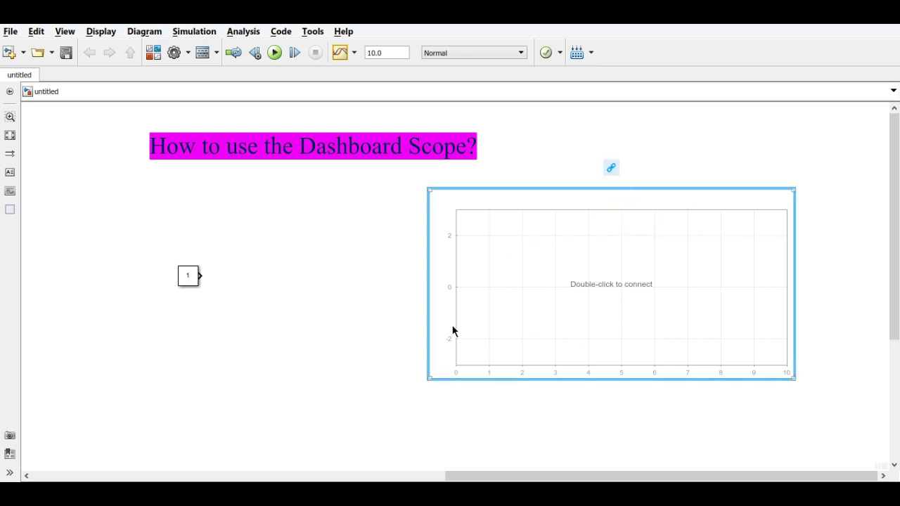
left_click(316, 305)
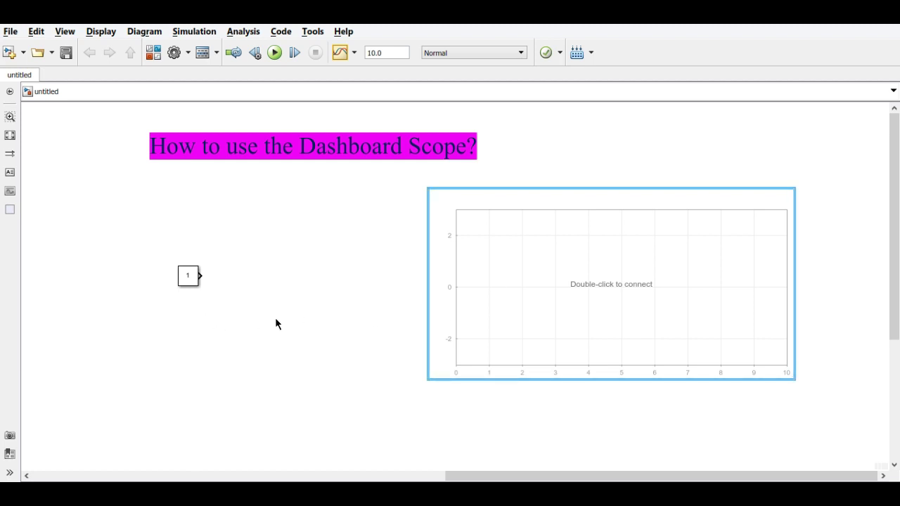
- Draw an output signal line from the Constant block
left_click(189, 276)
left_click(504, 250)
mouse_move(580, 249)
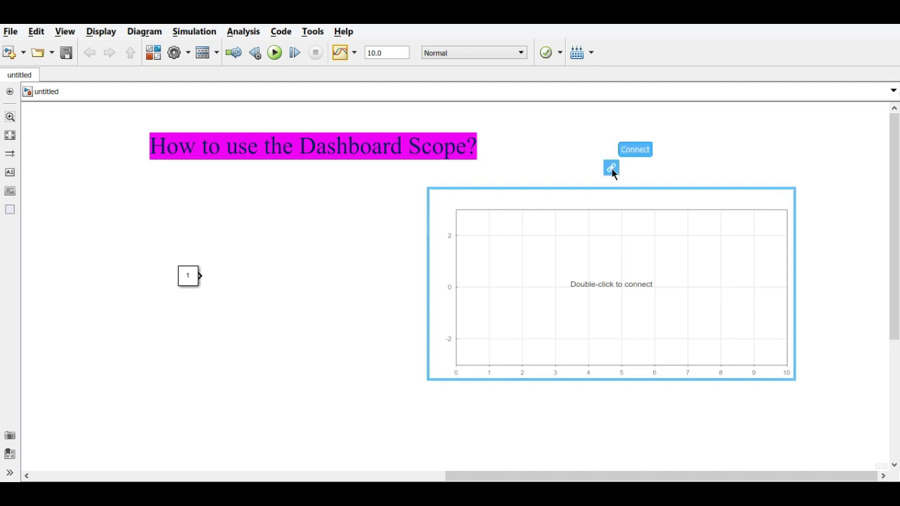
left_click_drag(200, 272, 265, 271)
- Connect the Dashboard Scope to the Constant block's signal Constant1:1
left_click(534, 218)
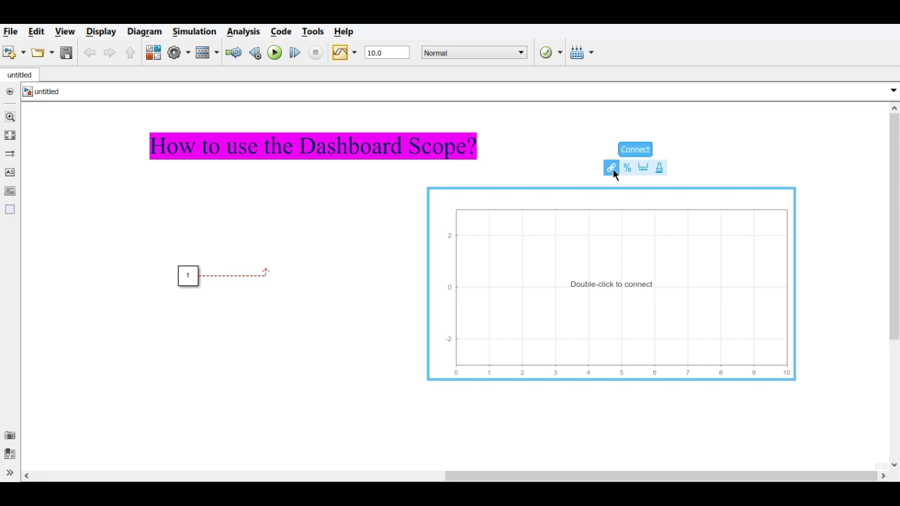
left_click(611, 168)
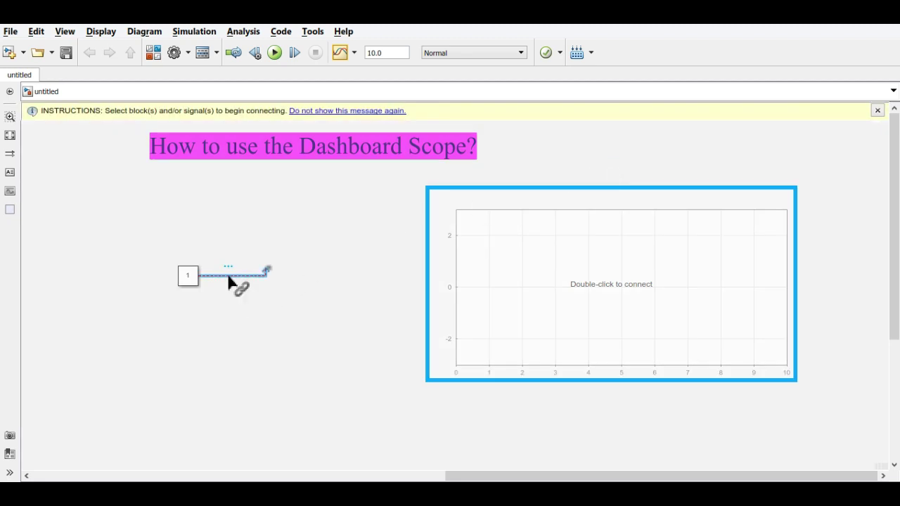
left_click(228, 276)
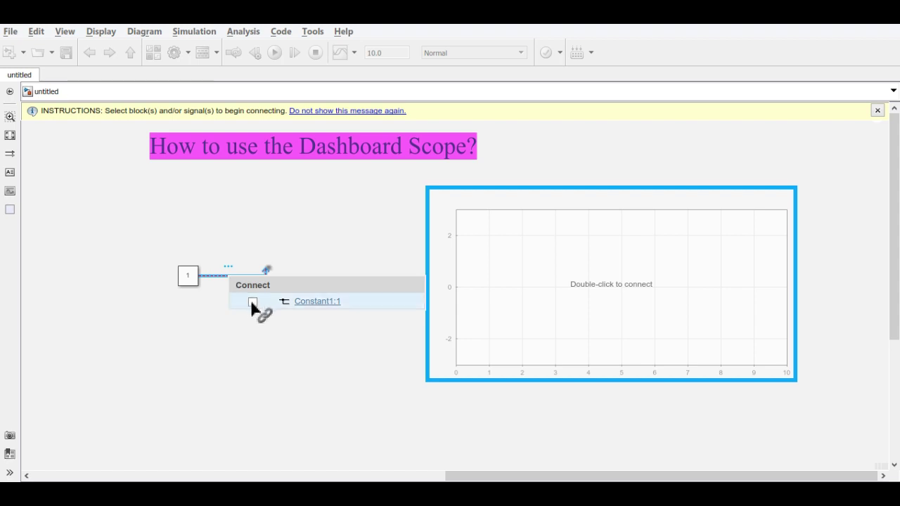
left_click(252, 301)
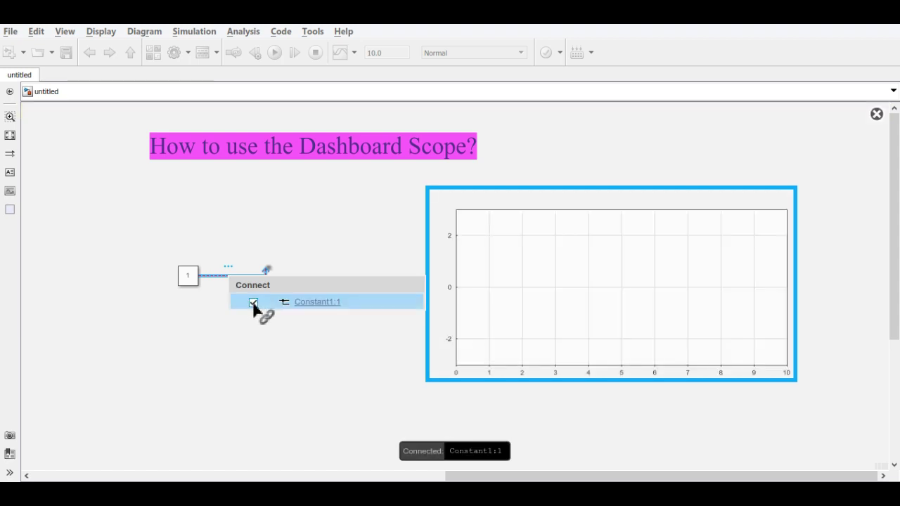
left_click(250, 346)
left_click(187, 278)
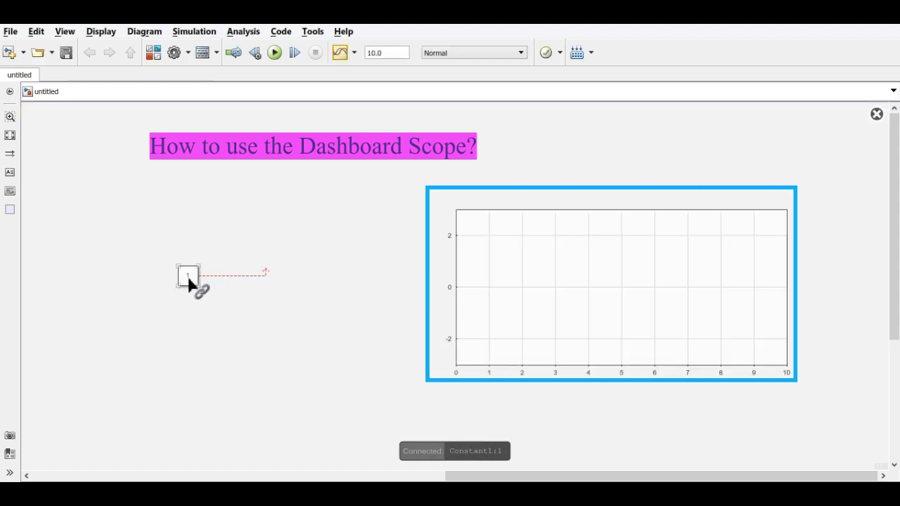
left_click(243, 275)
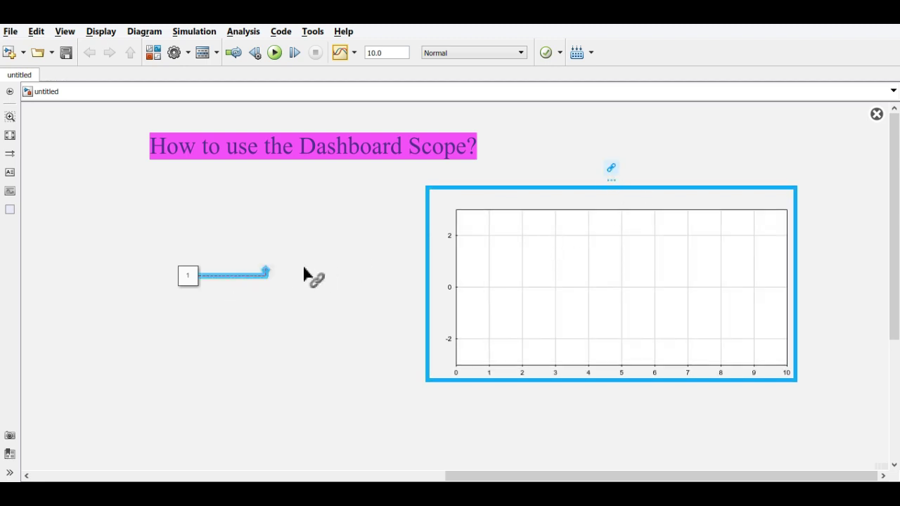
left_click(247, 276)
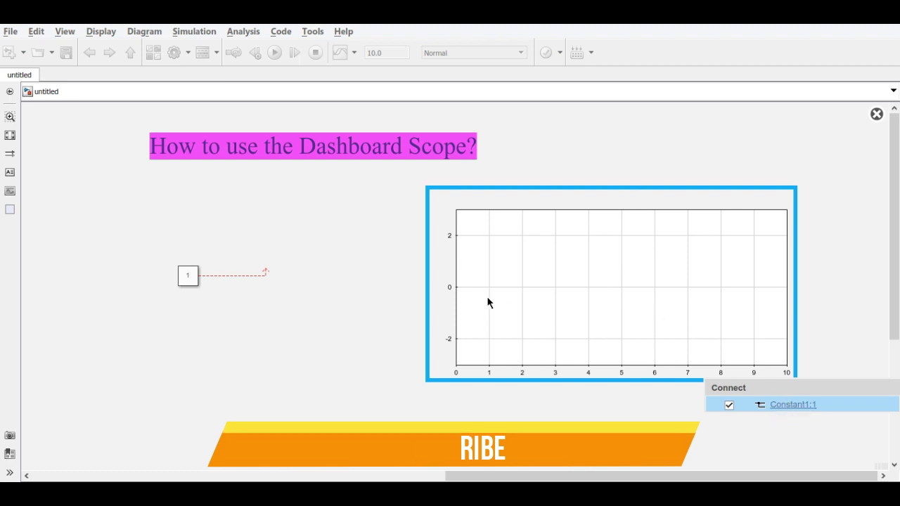
- Move the Constant block to the right and exit the scope's connect mode
left_click(189, 275)
left_click_drag(253, 283, 255, 284)
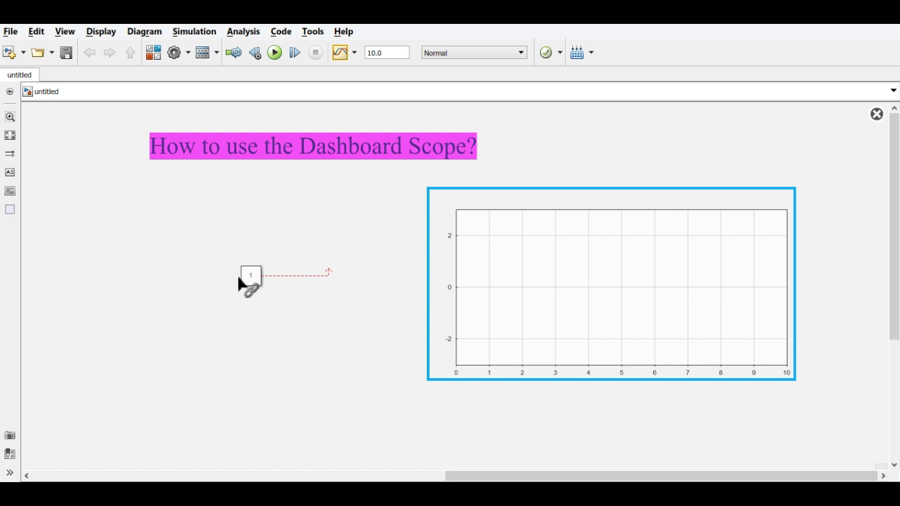
left_click(271, 281)
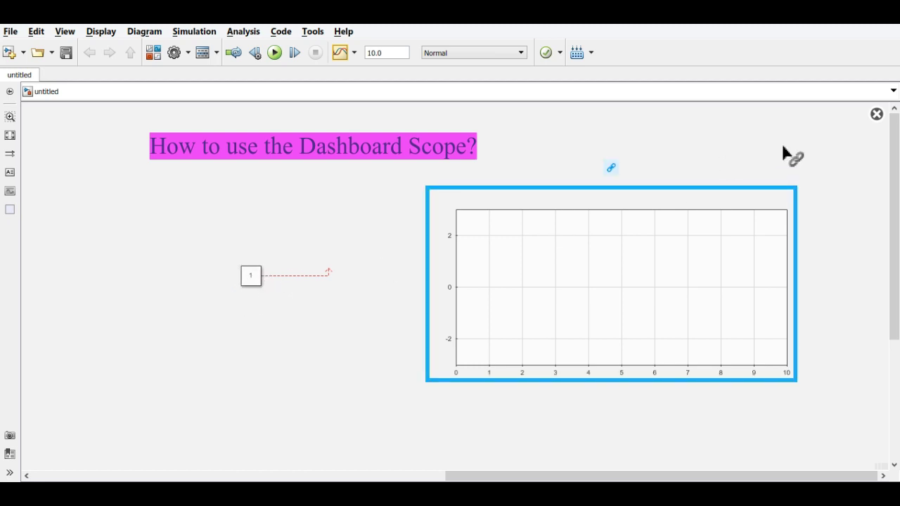
left_click(875, 115)
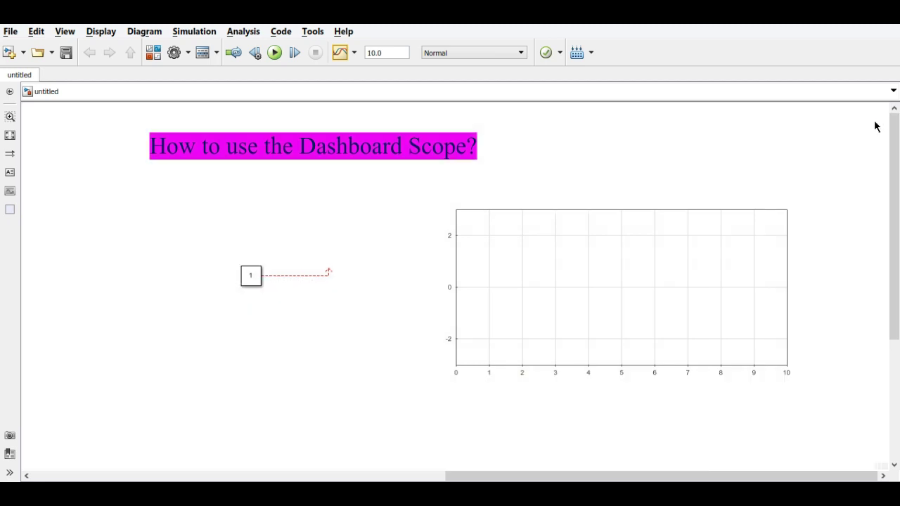
key("ctrl+shift+l")
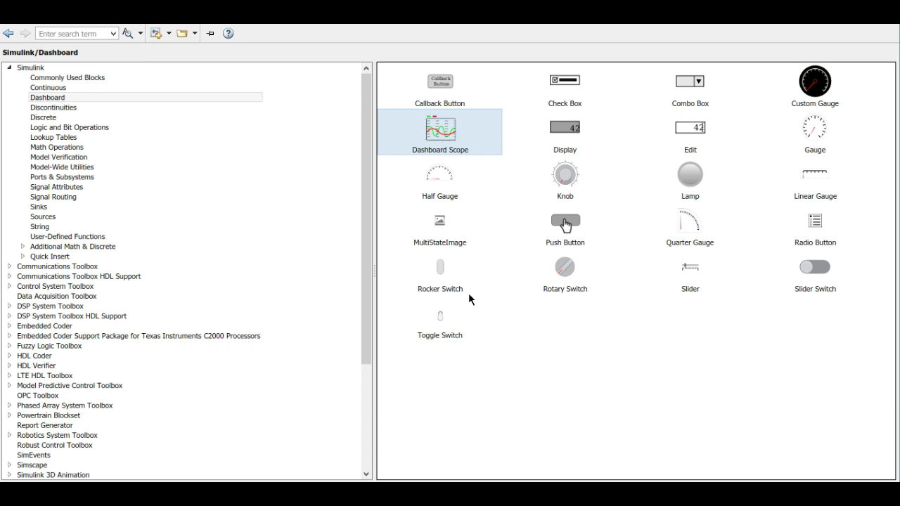
- Add a Knob block from the Dashboard library and place it left of the Constant block
left_click(563, 180)
right_click(564, 177)
left_click(578, 185)
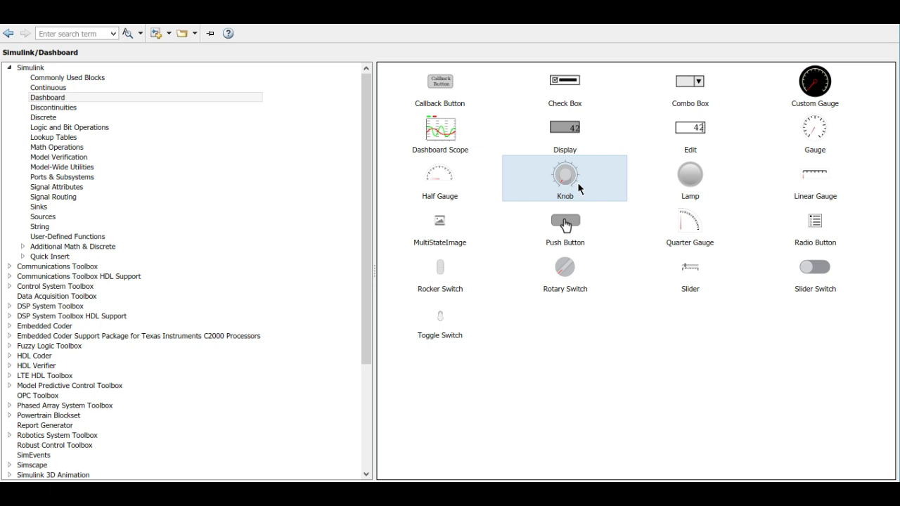
left_click_drag(447, 291, 142, 288)
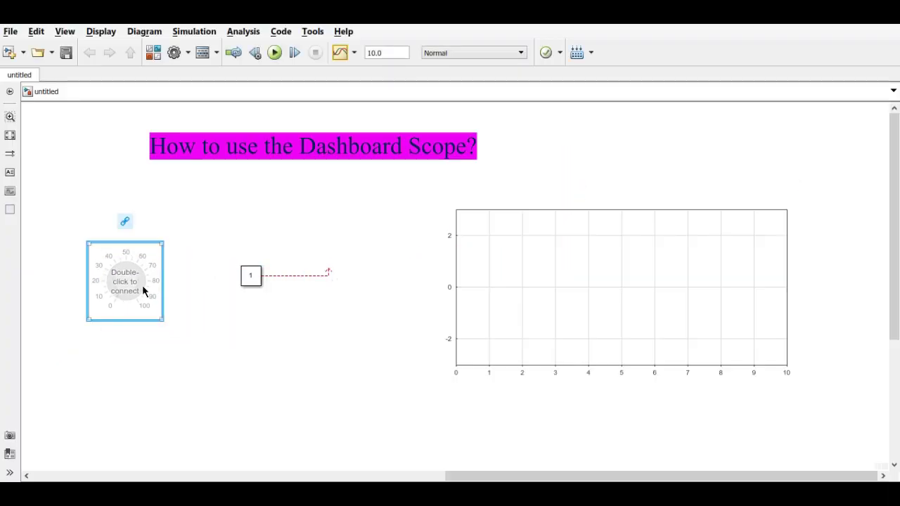
left_click(249, 277)
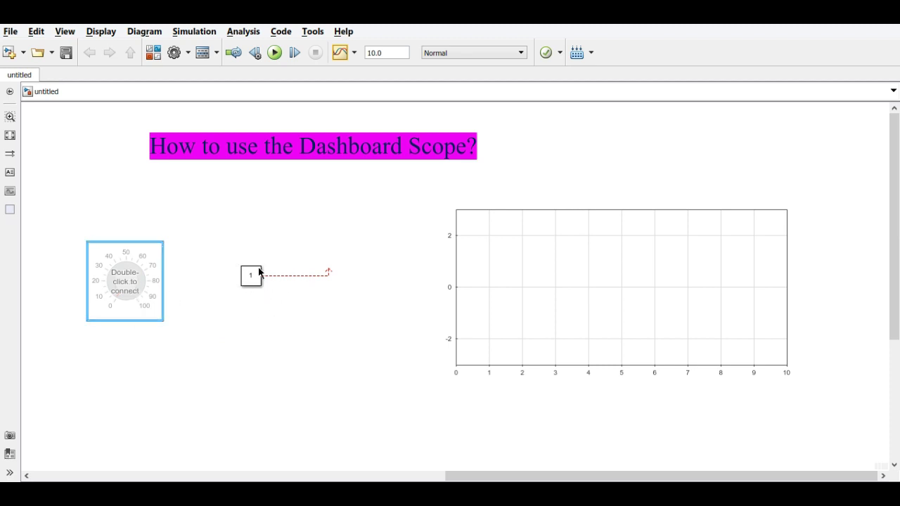
- Connect the Knob to the Constant block's Constant1:Value parameter
left_click(607, 293)
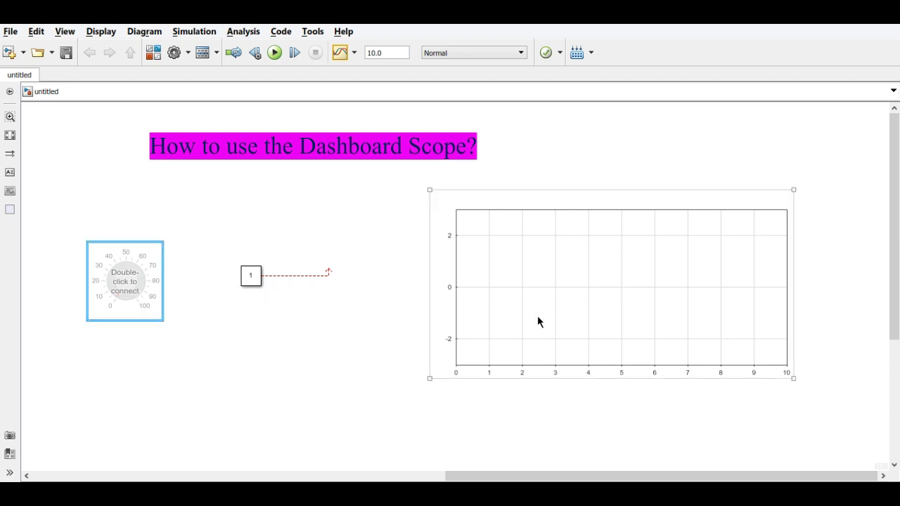
double_click(621, 300)
left_click(129, 287)
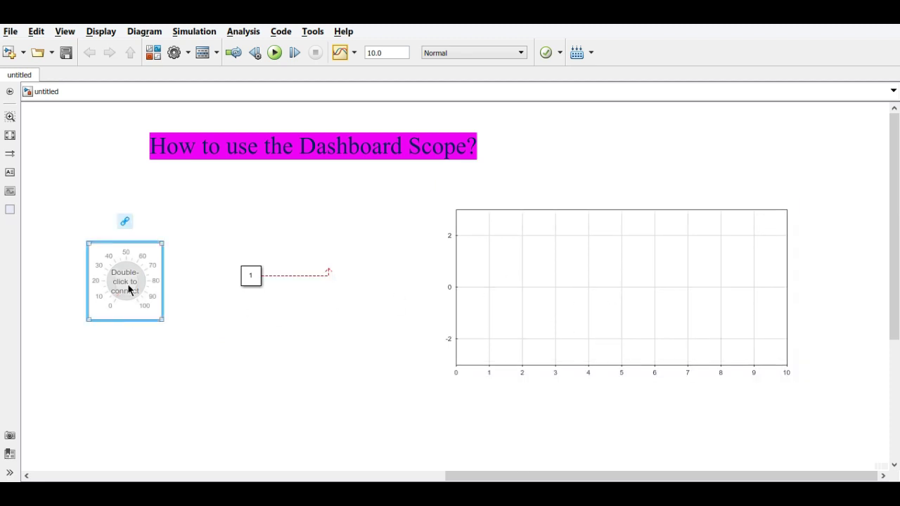
left_click(256, 277)
left_click(141, 280)
left_click(125, 223)
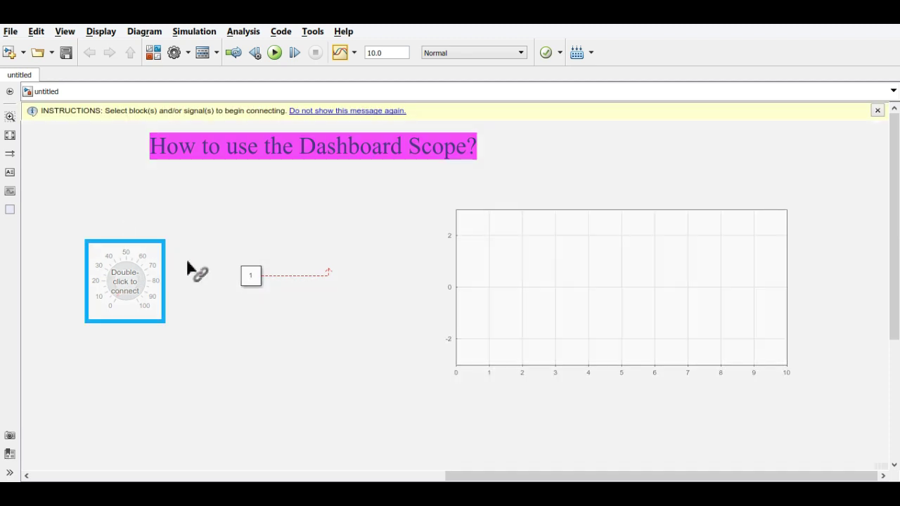
left_click(257, 281)
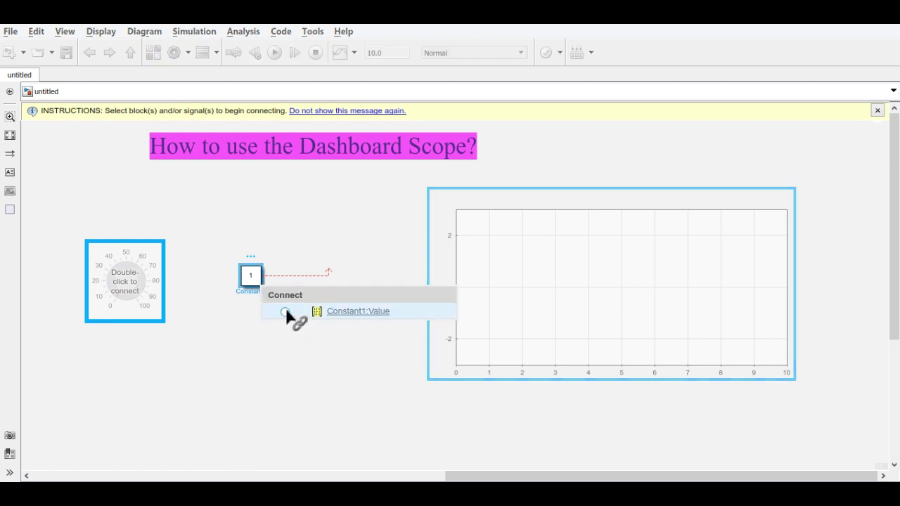
left_click(298, 313)
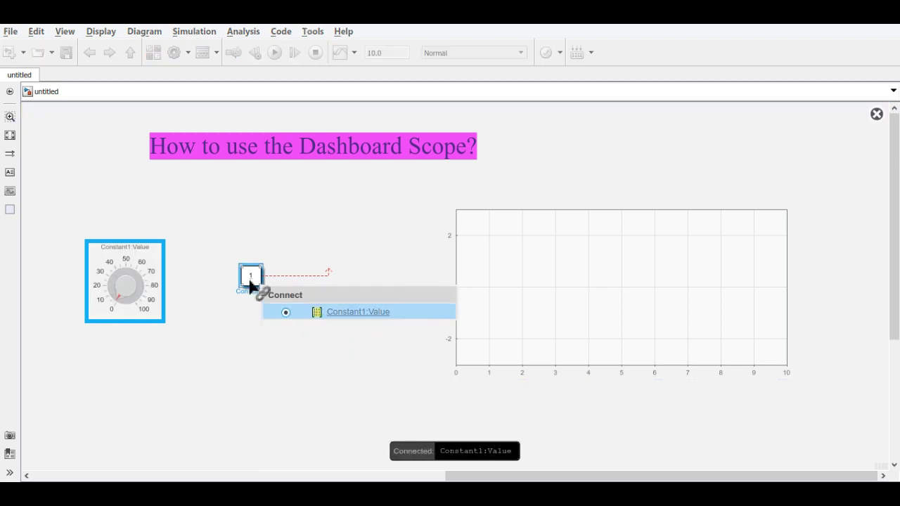
left_click(304, 343)
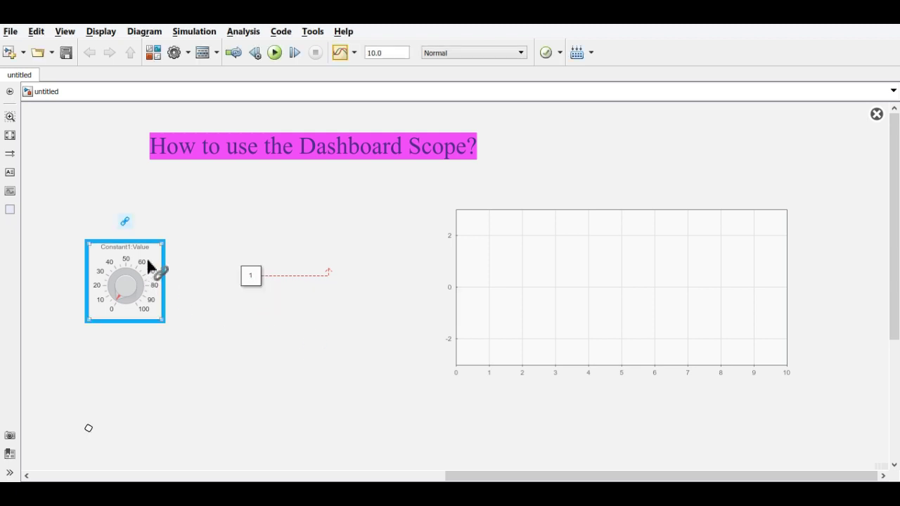
- Enlarge the Knob and set its Maximum to 10 in Block Parameters
left_click_drag(159, 322, 200, 355)
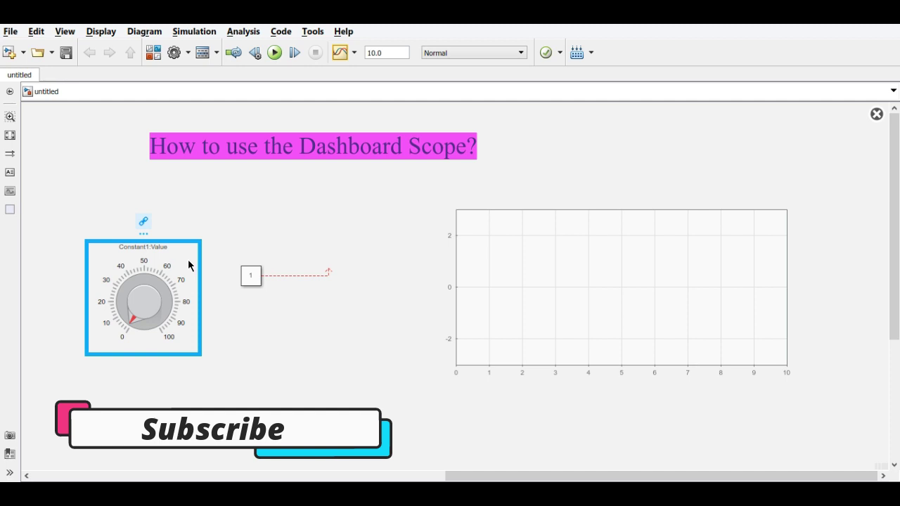
left_click(183, 265)
double_click(181, 268)
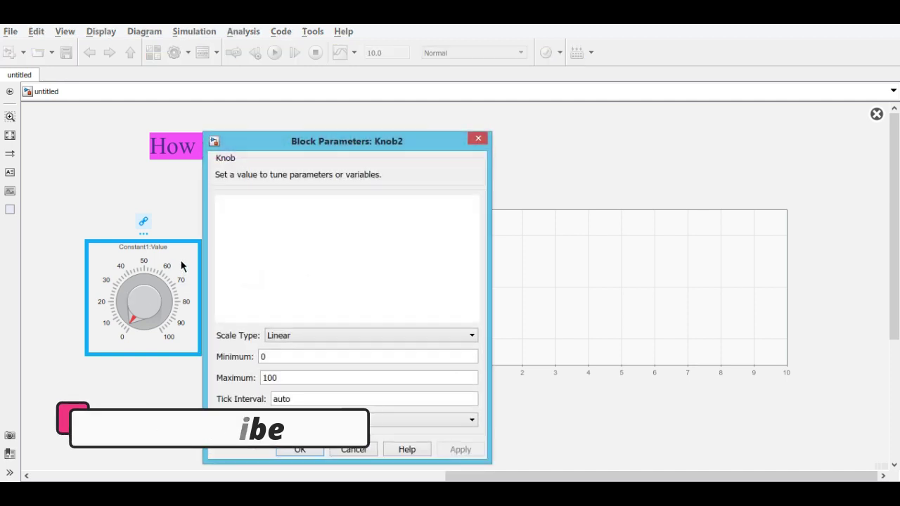
double_click(284, 377)
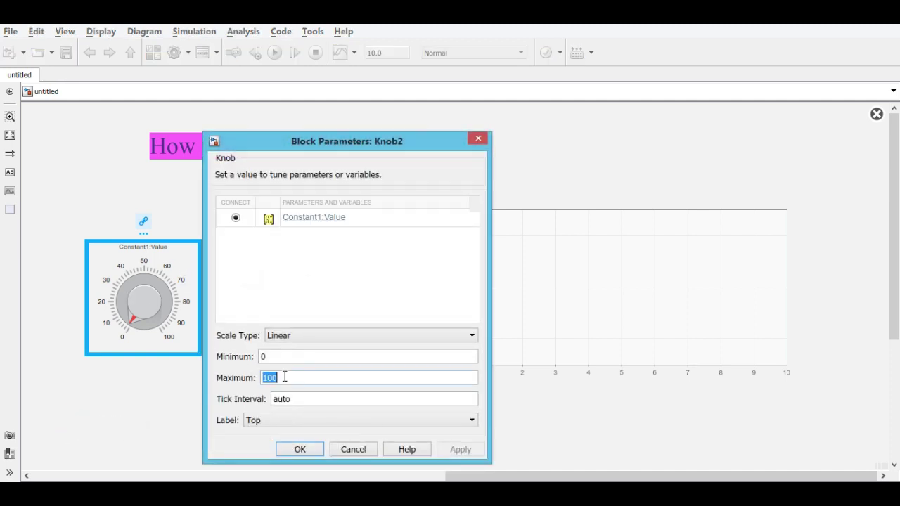
type("10")
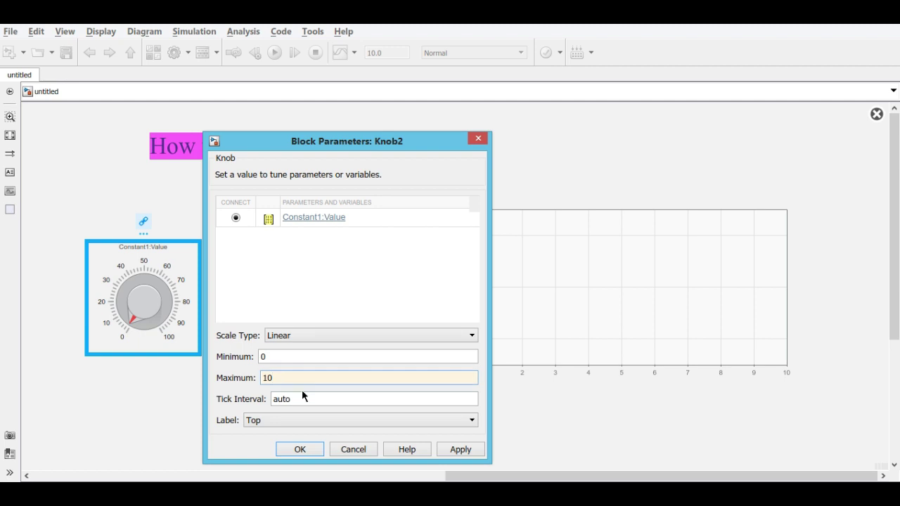
left_click(461, 450)
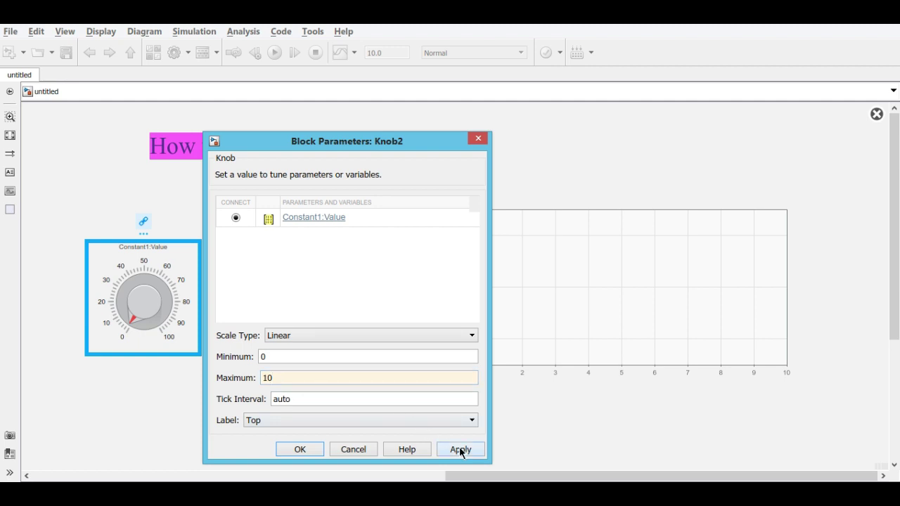
left_click(309, 448)
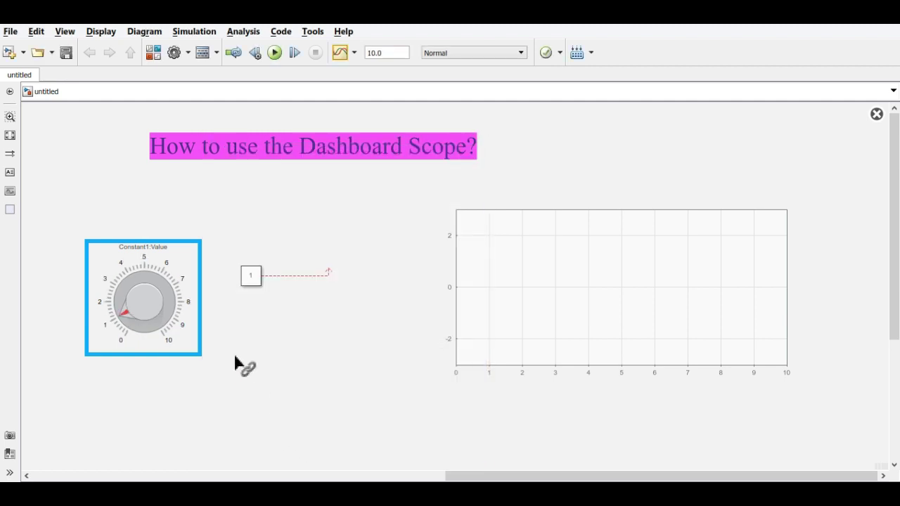
- Change the simulation stop time from 10.0 to 100
double_click(385, 54)
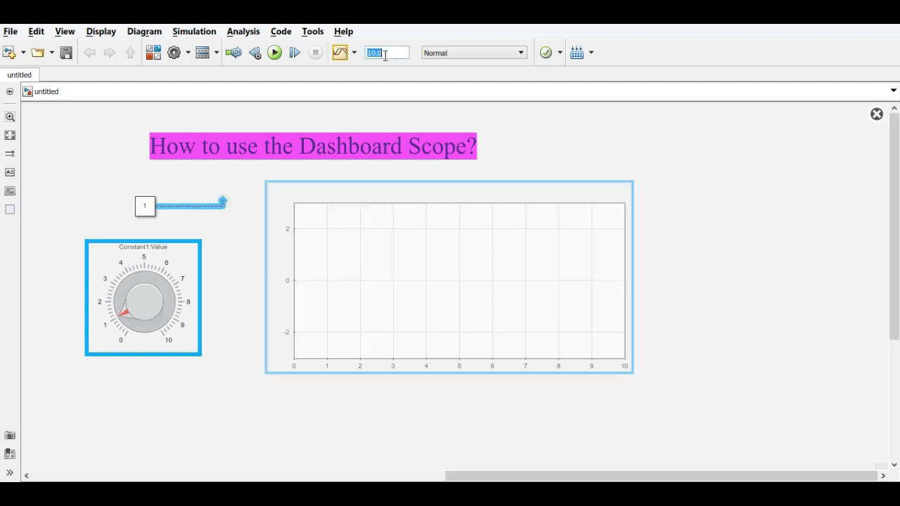
left_click(386, 55)
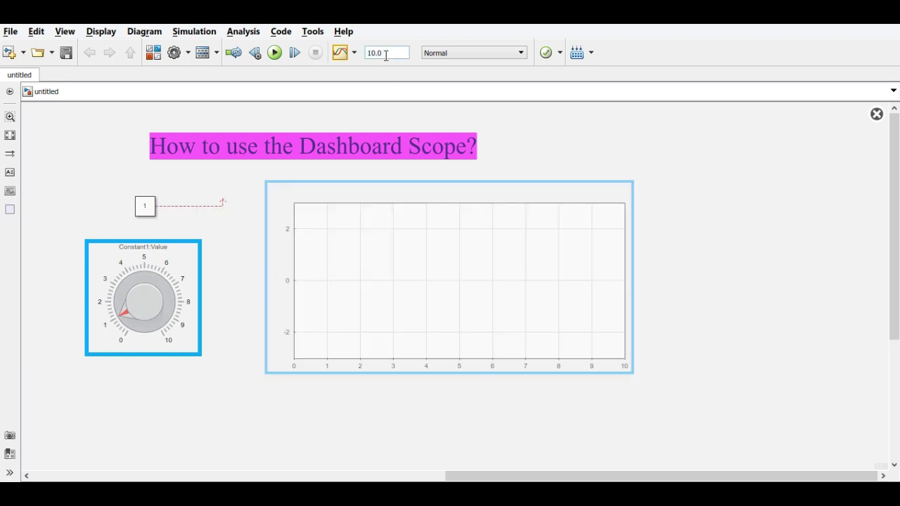
double_click(385, 55)
type("100")
- Run the simulation, turning the Knob to about 3.5 then 4.7 and fitting the scope axes
left_click(285, 54)
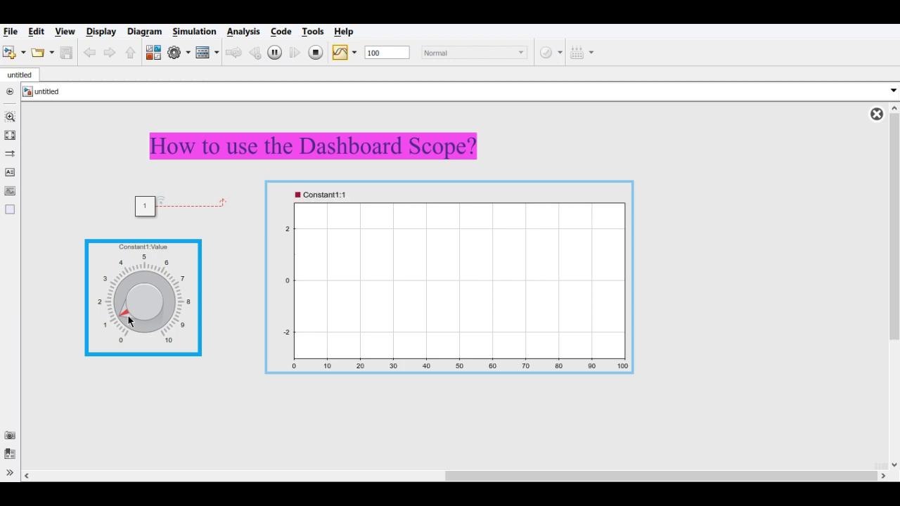
mouse_move(120, 312)
left_mouse_down()
mouse_move(120, 291)
mouse_move(136, 281)
mouse_move(116, 293)
mouse_move(121, 311)
left_mouse_up()
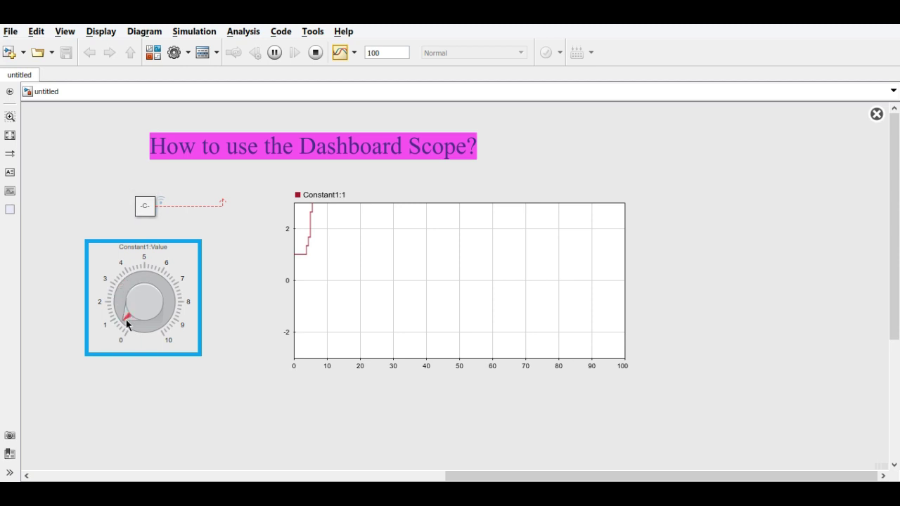
right_click(353, 265)
left_click(353, 255)
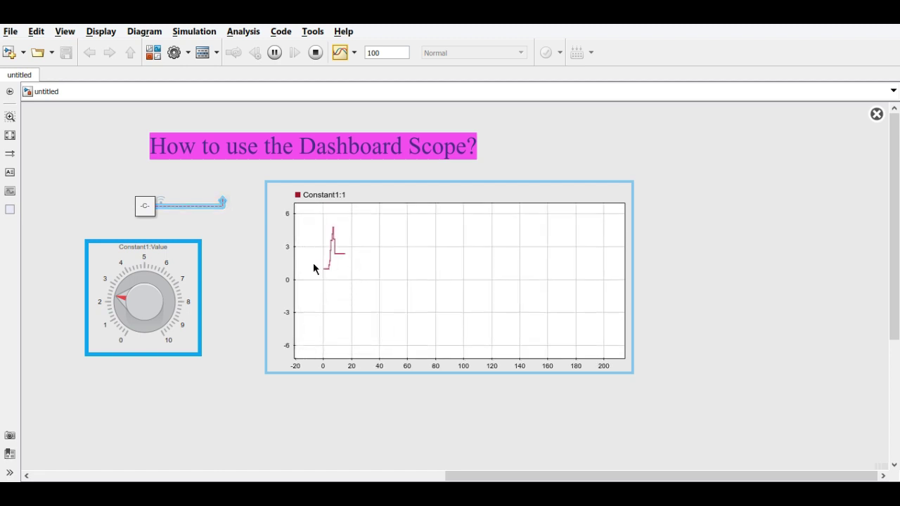
mouse_move(121, 293)
left_mouse_down()
mouse_move(144, 282)
mouse_move(166, 285)
mouse_move(177, 318)
mouse_move(181, 297)
mouse_move(166, 274)
mouse_move(140, 266)
mouse_move(120, 278)
mouse_move(111, 316)
mouse_move(130, 331)
mouse_move(117, 291)
mouse_move(130, 275)
mouse_move(144, 277)
mouse_move(116, 282)
mouse_move(113, 321)
mouse_move(118, 287)
mouse_move(117, 295)
left_mouse_up()
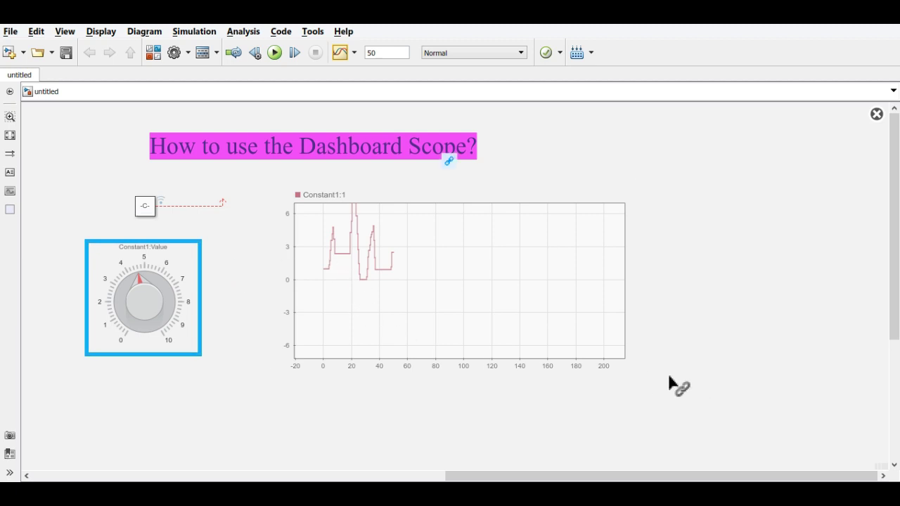